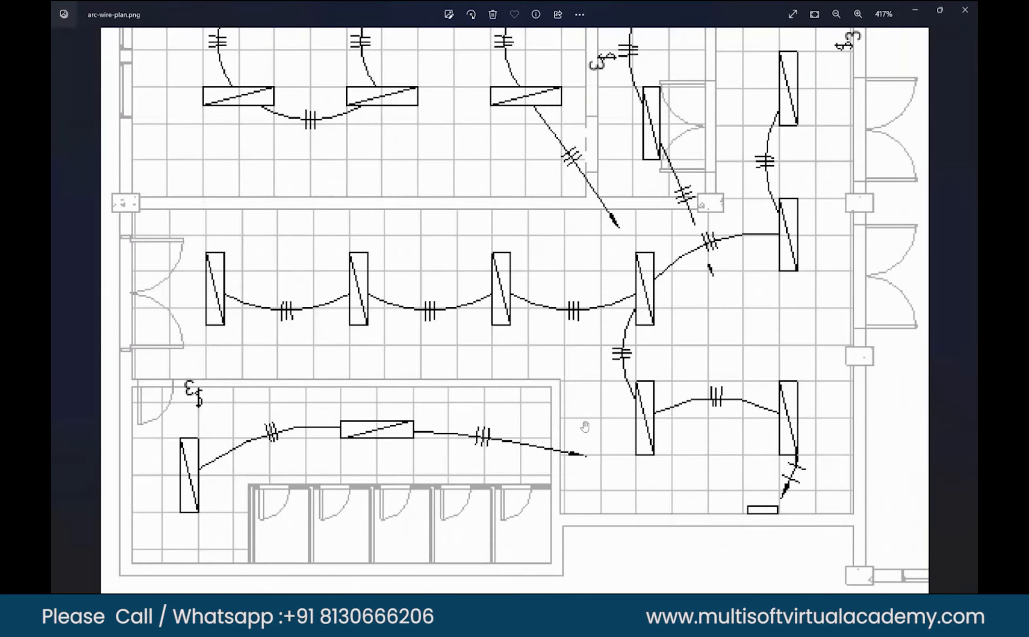
Step: Put the arc-wire-plan.png reference image out of the way and switch to the electrical project in Revit
scroll(585, 426, "down", 5)
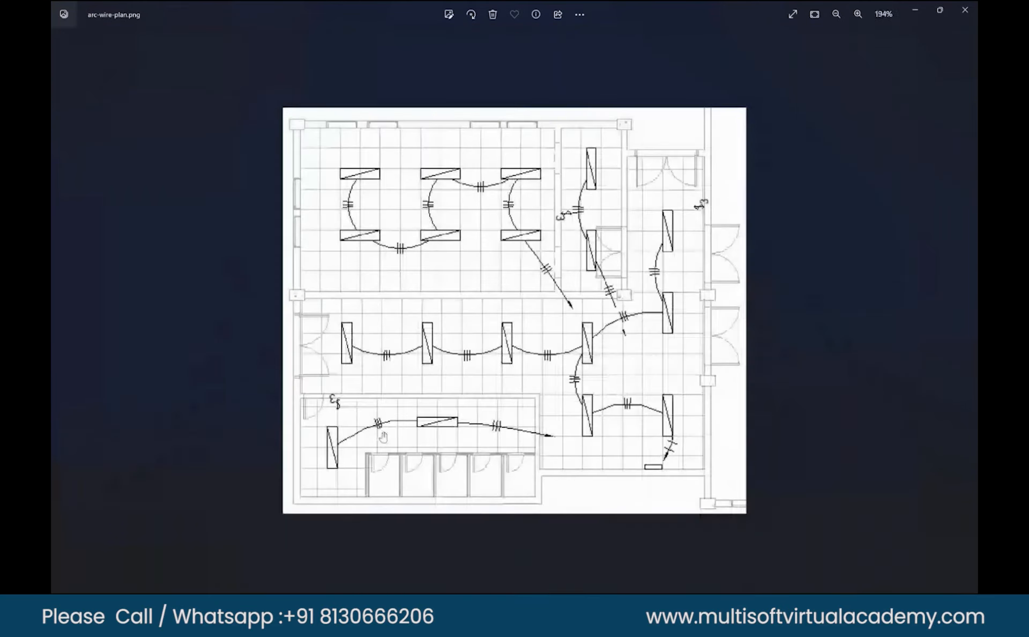
scroll(383, 437, "down", 3)
scroll(530, 533, "down", 1)
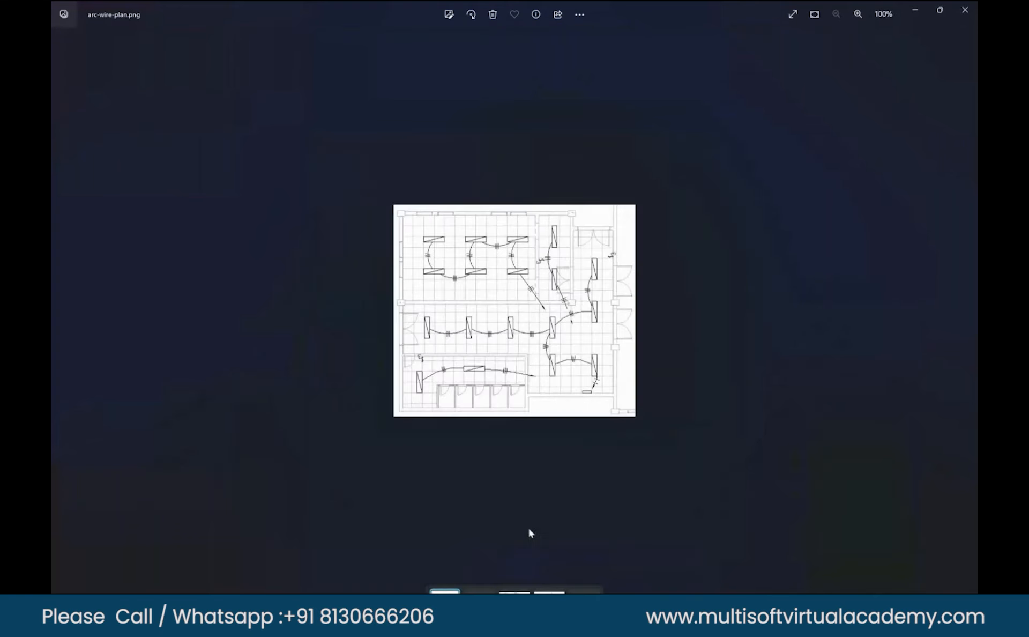
left_click(916, 9)
left_click(918, 8)
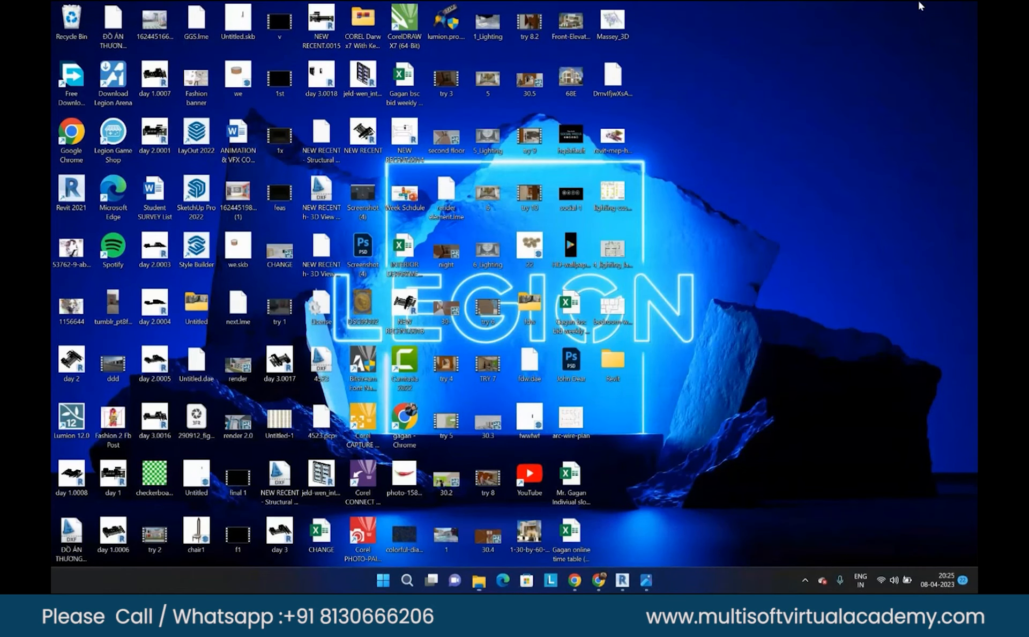
mouse_move(621, 579)
left_click(654, 522)
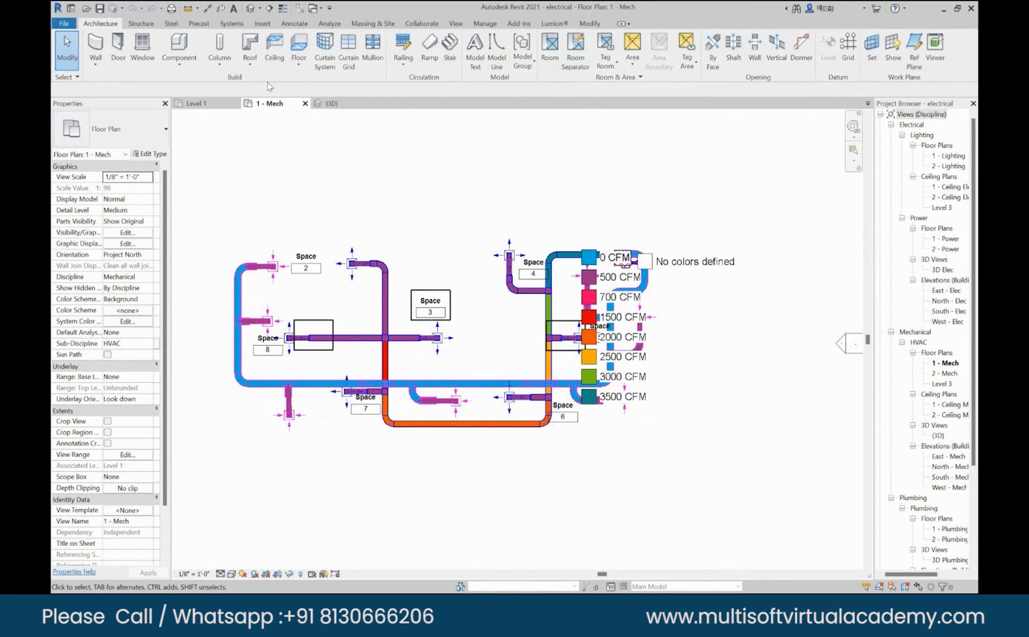
left_click(64, 24)
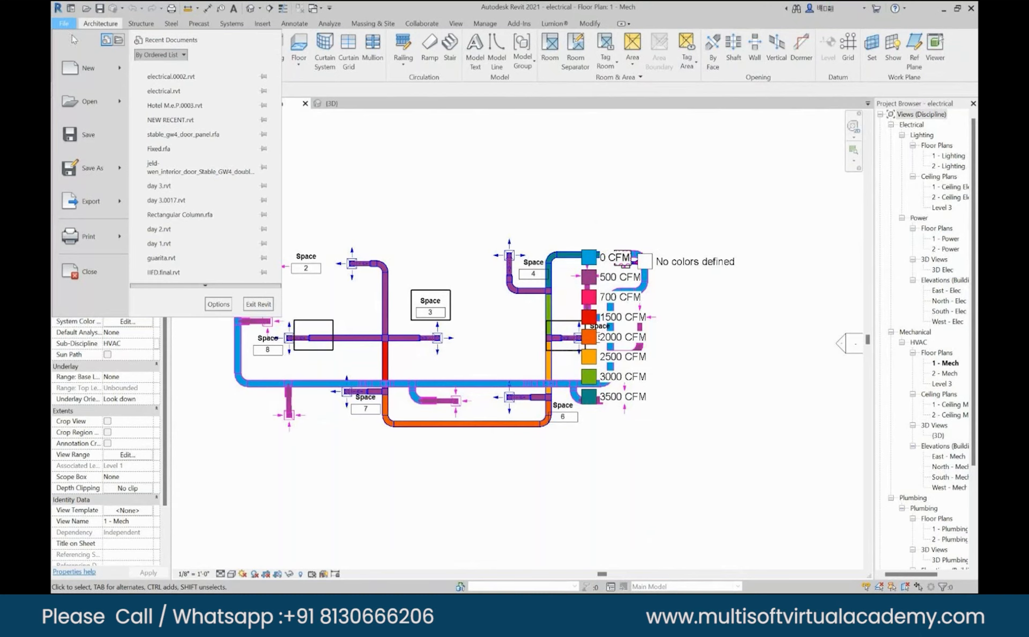
left_click(329, 135)
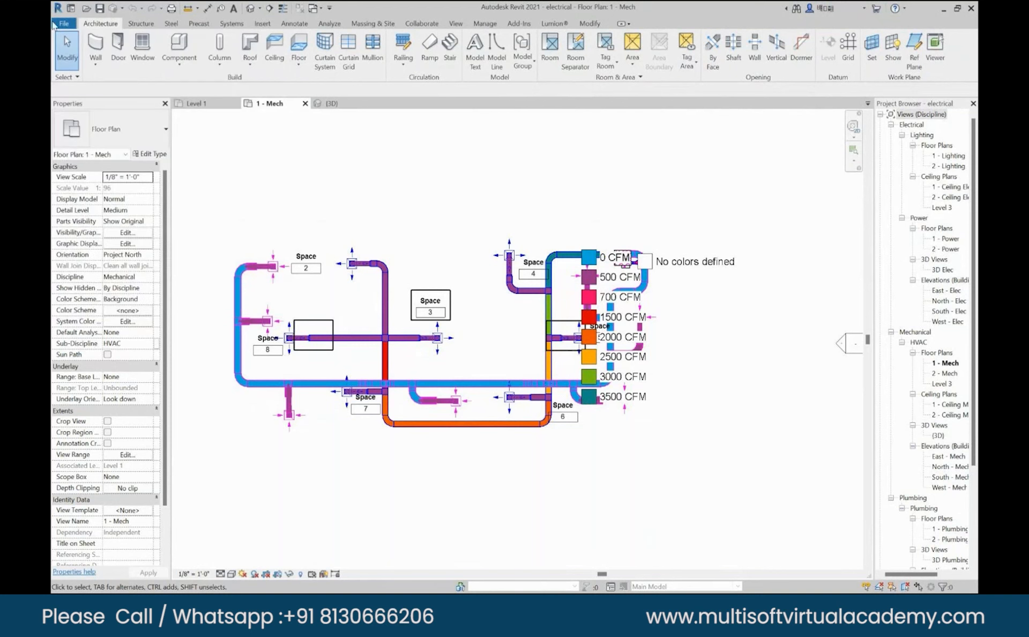
left_click(55, 11)
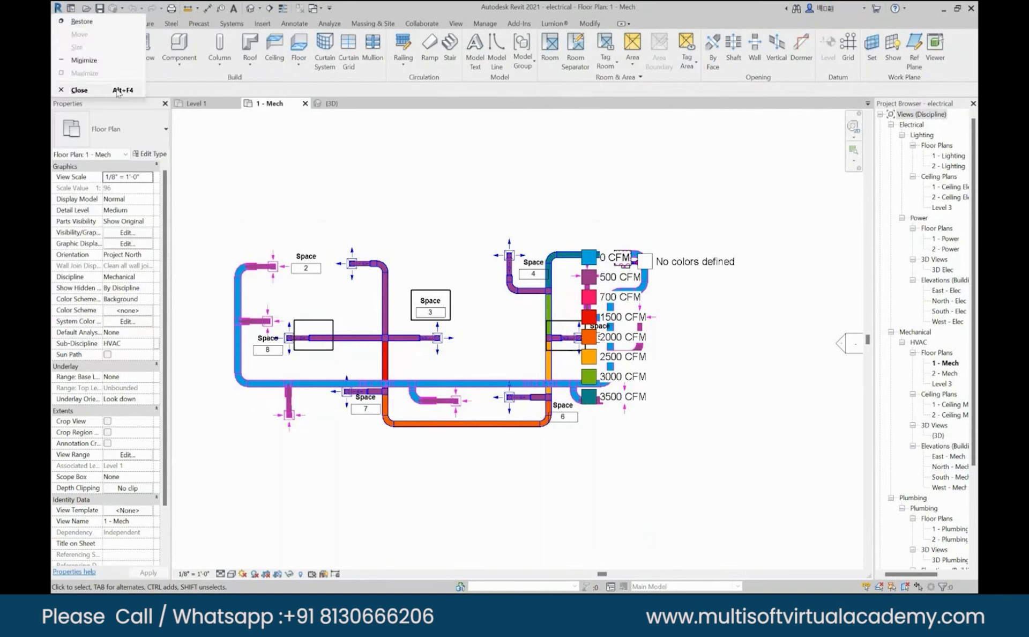
left_click(134, 113)
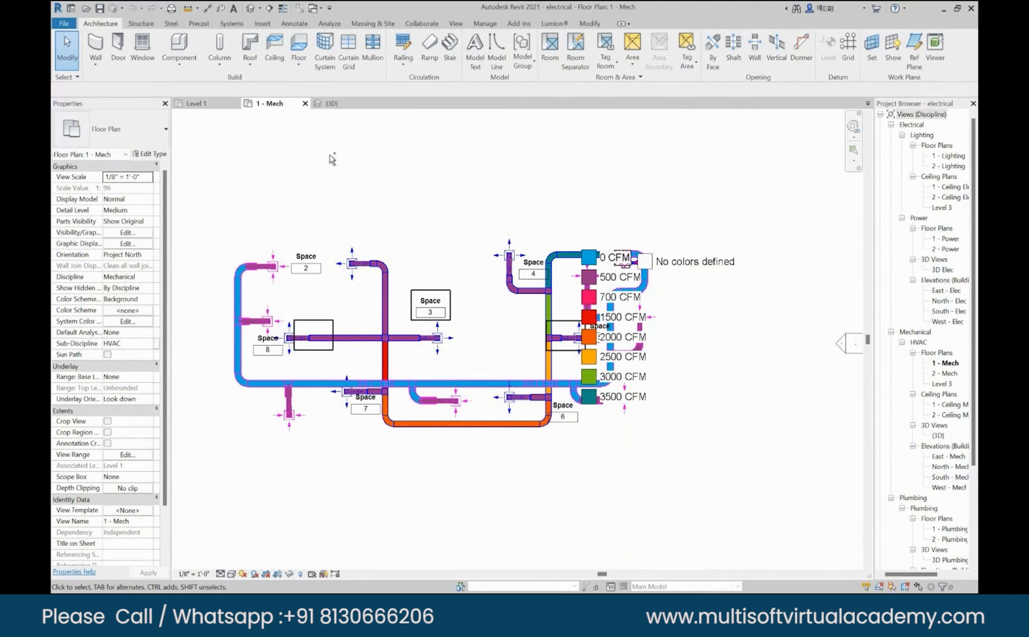
Step: Create a new project from the Imperial-Systems Template
left_click_drag(488, 252, 454, 164)
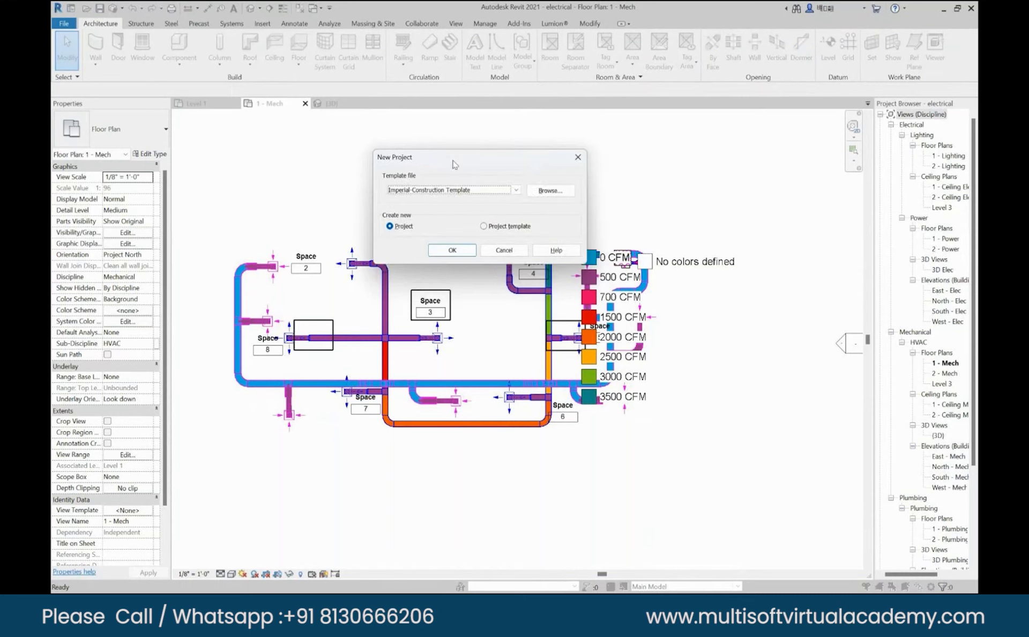
left_click(493, 192)
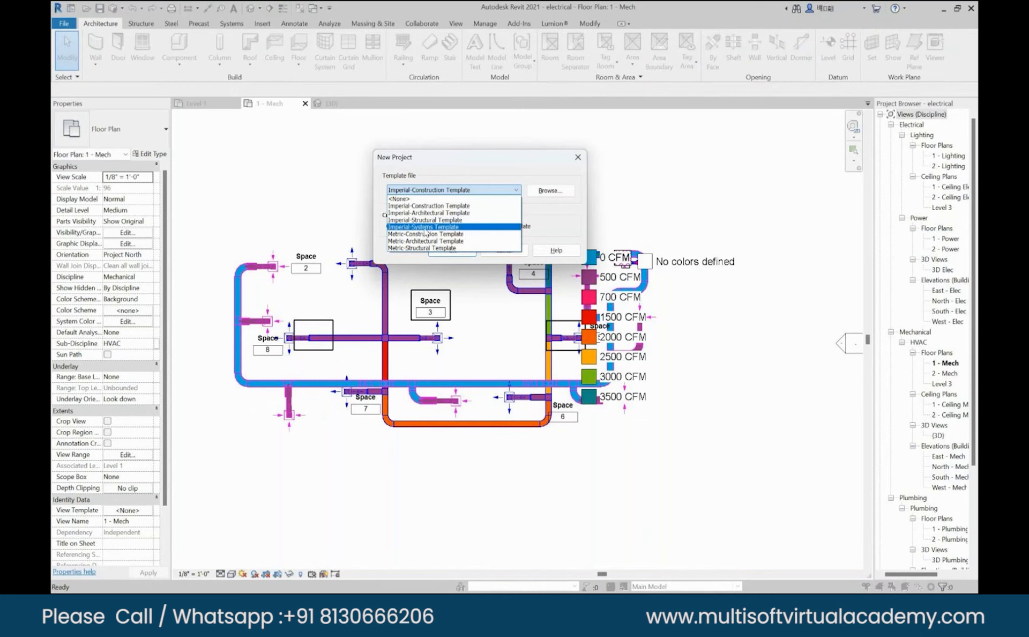
left_click(456, 228)
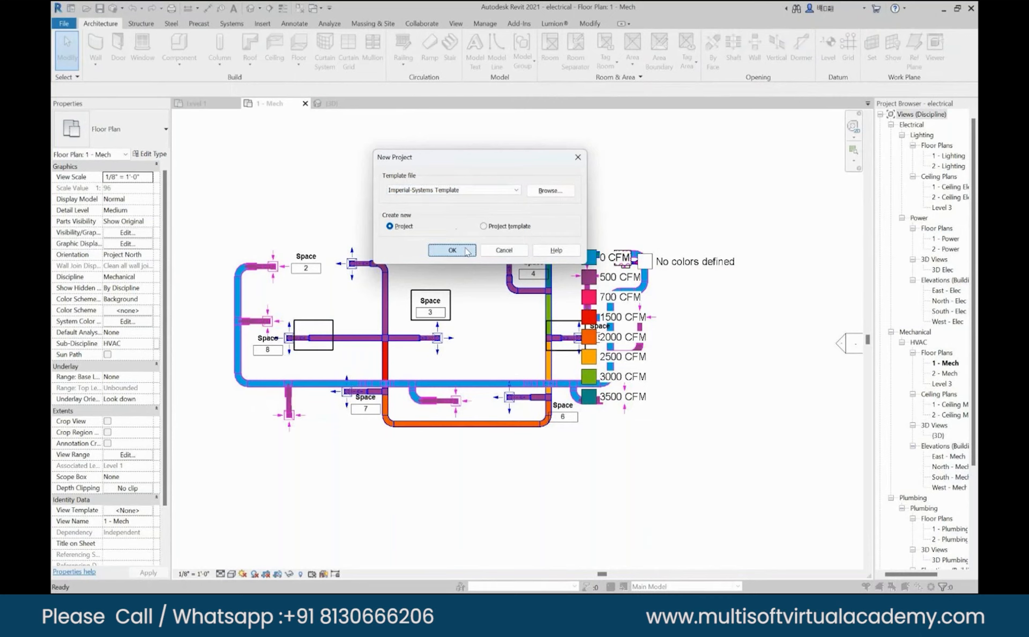
left_click(466, 252)
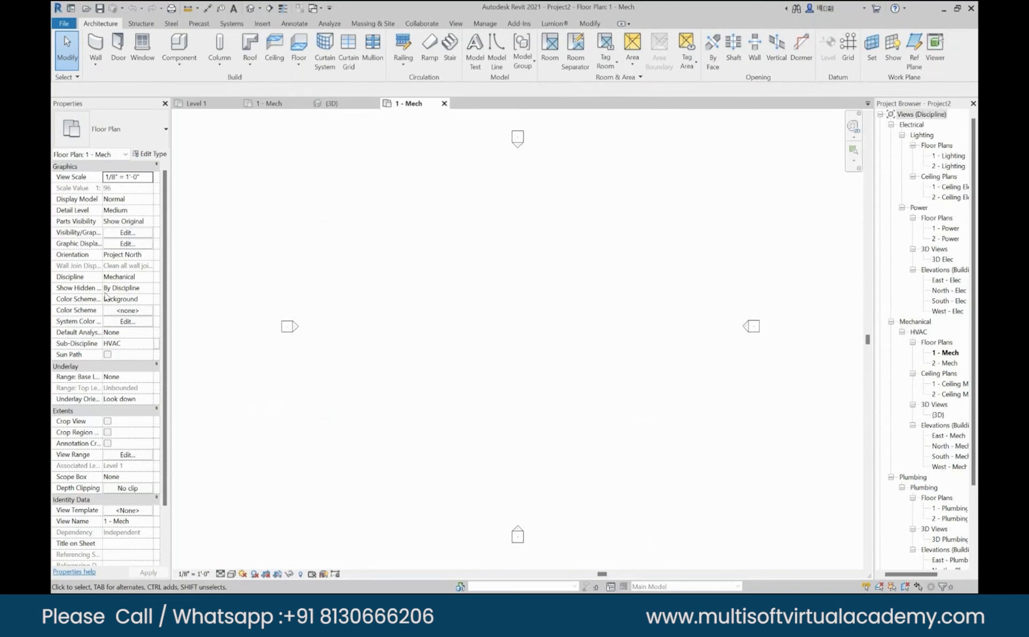
scroll(105, 295, "down", 2)
scroll(217, 292, "up", 1)
scroll(399, 348, "down", 2)
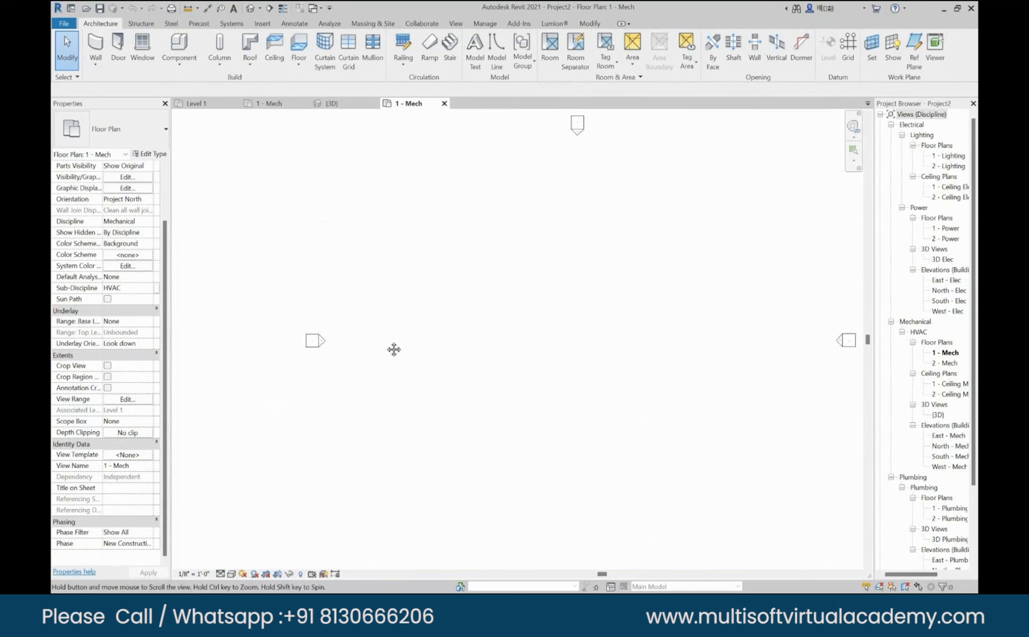
scroll(61, 260, "up", 2)
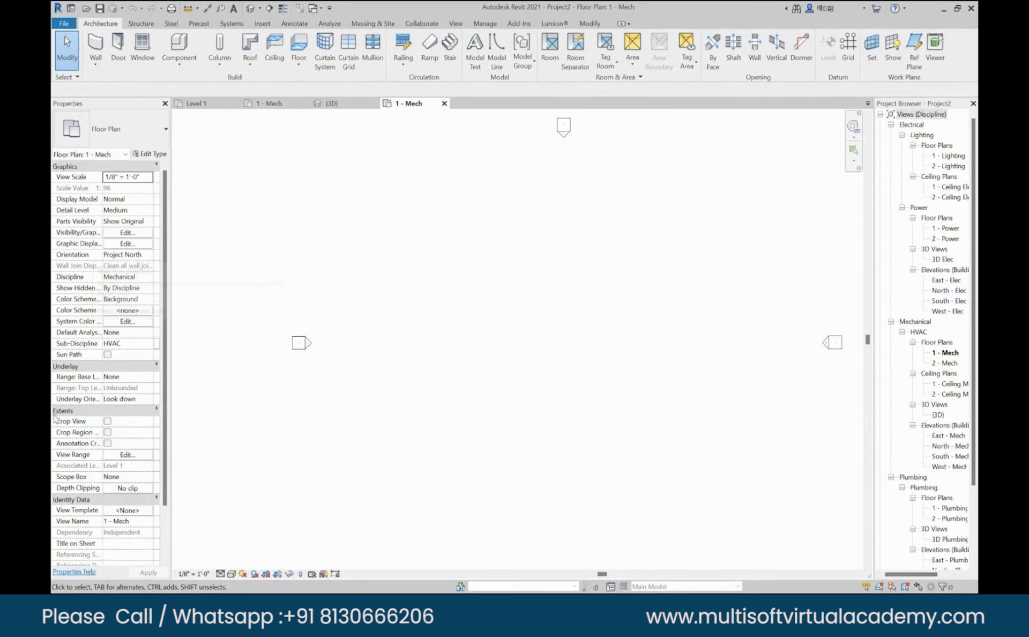
Step: Widen the Project Browser and examine its Electrical, Mechanical and Plumbing view groups down to the Revit links
left_click_drag(872, 267, 848, 273)
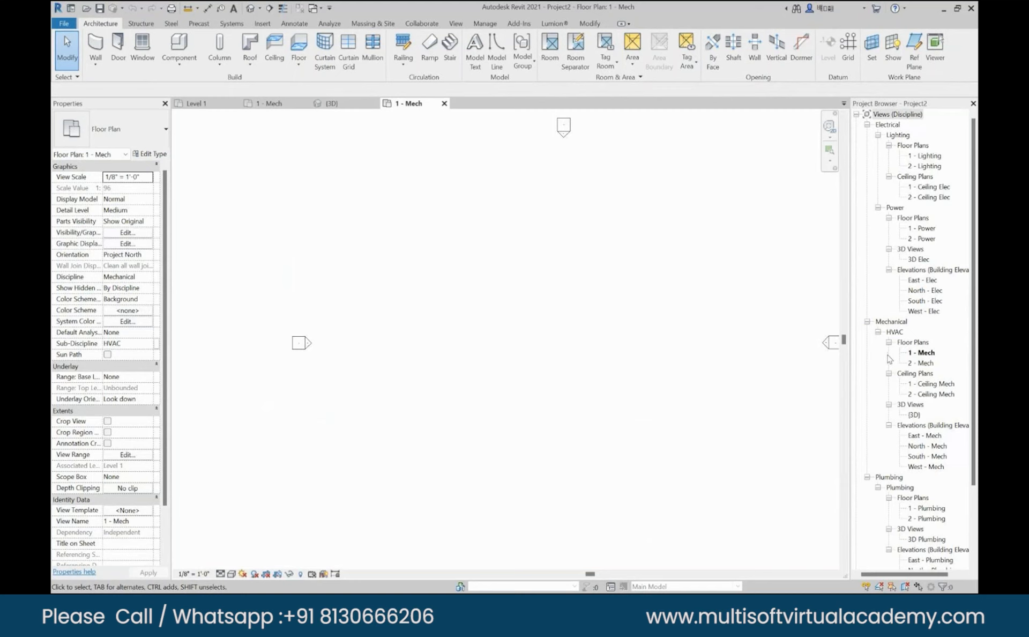
scroll(902, 305, "down", 2)
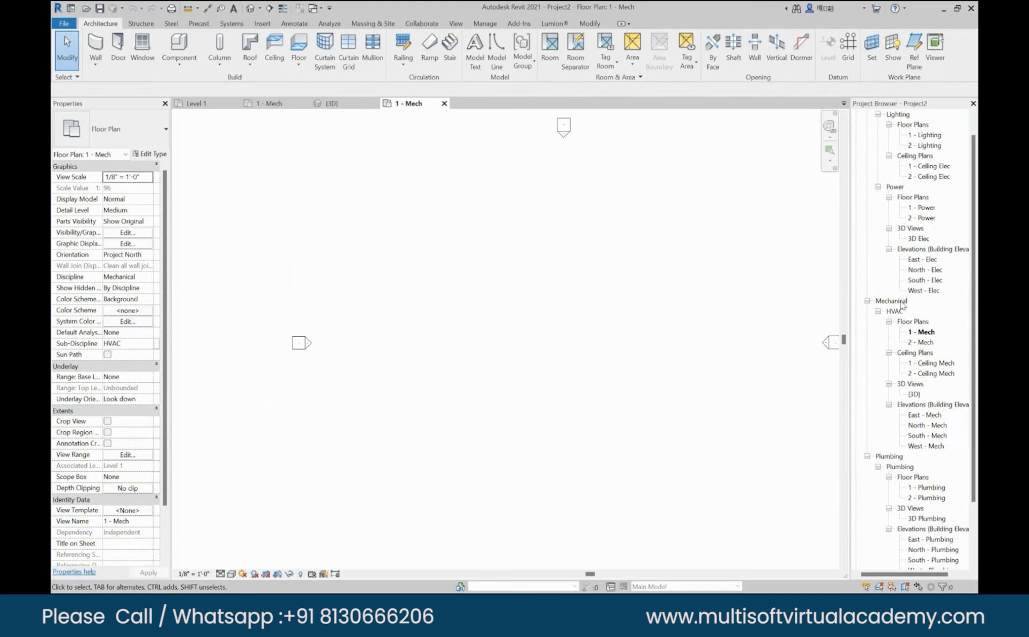
scroll(904, 322, "down", 2)
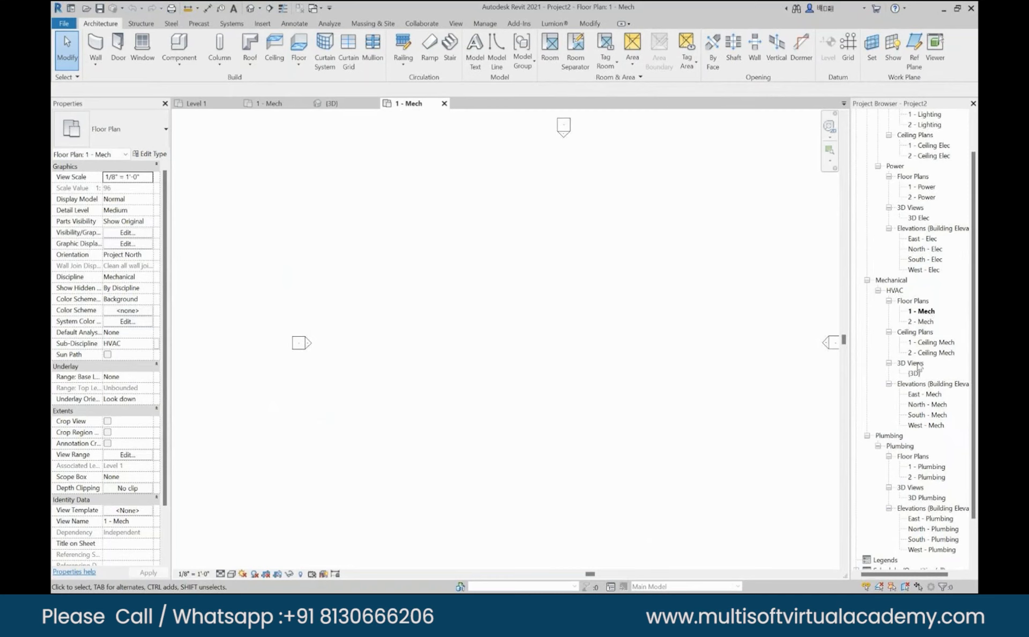
scroll(916, 369, "down", 1)
scroll(907, 182, "down", 1)
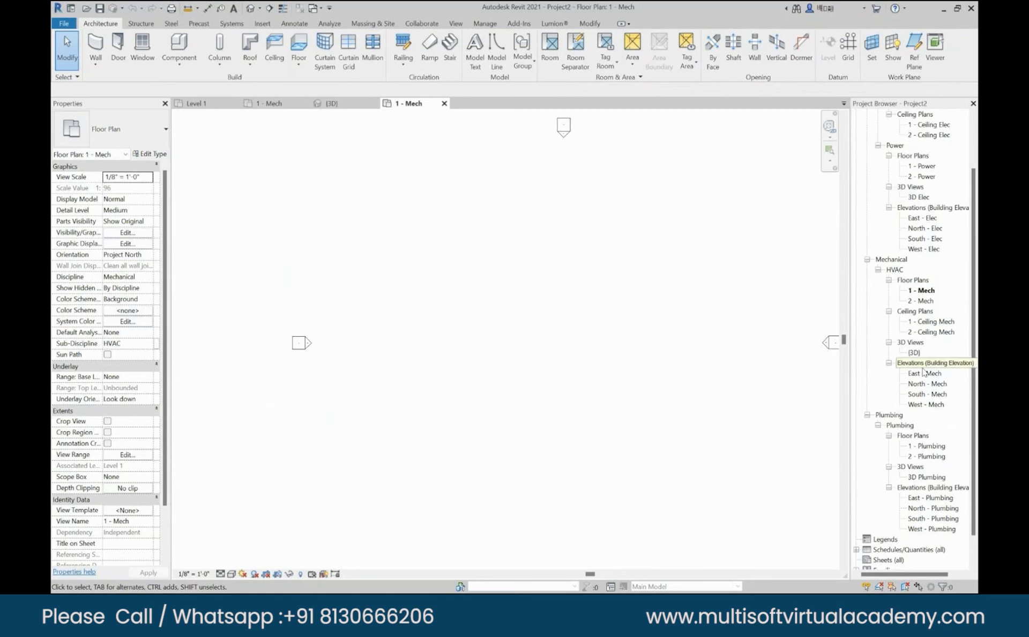
scroll(893, 263, "up", 2)
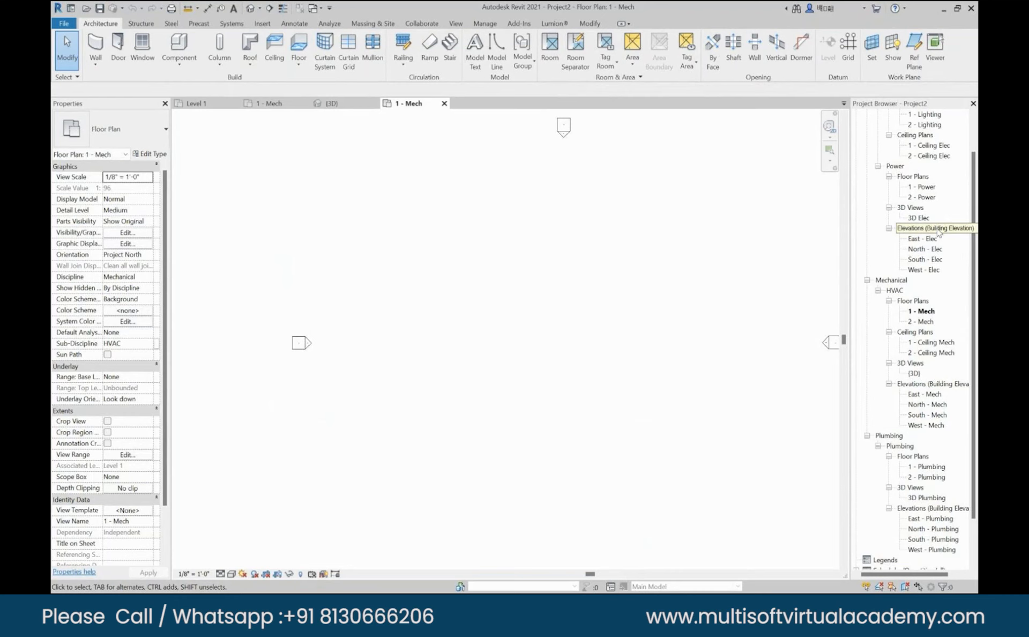
scroll(938, 232, "down", 1)
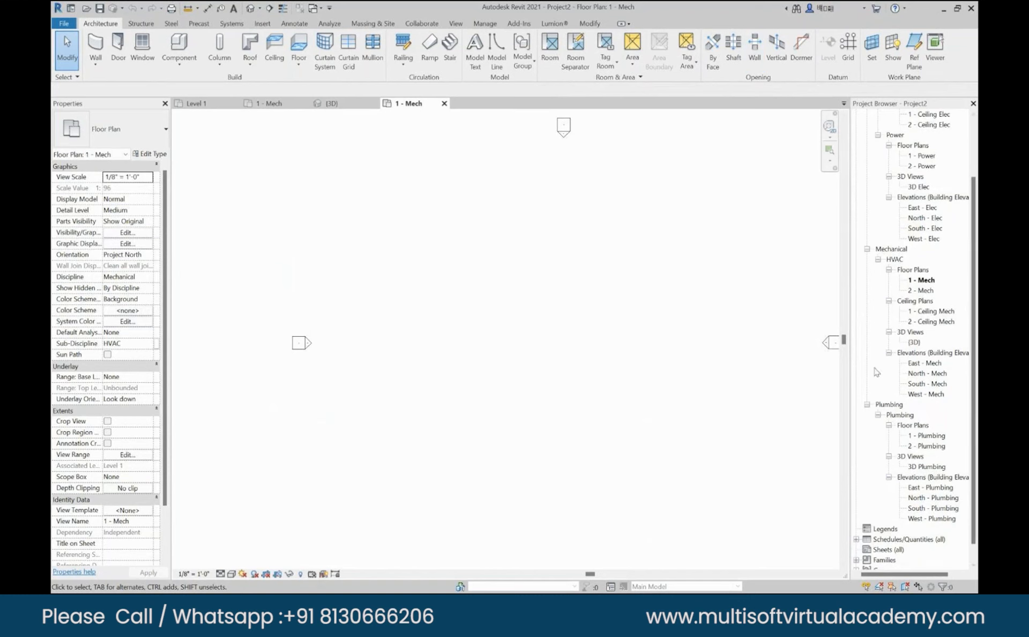
scroll(894, 405, "down", 1)
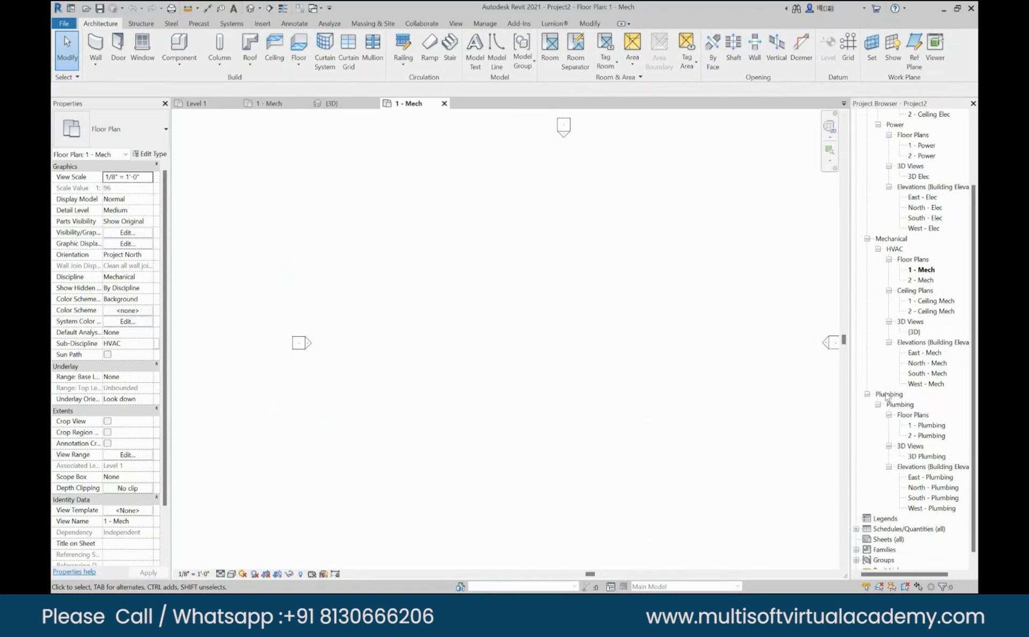
scroll(889, 418, "down", 1)
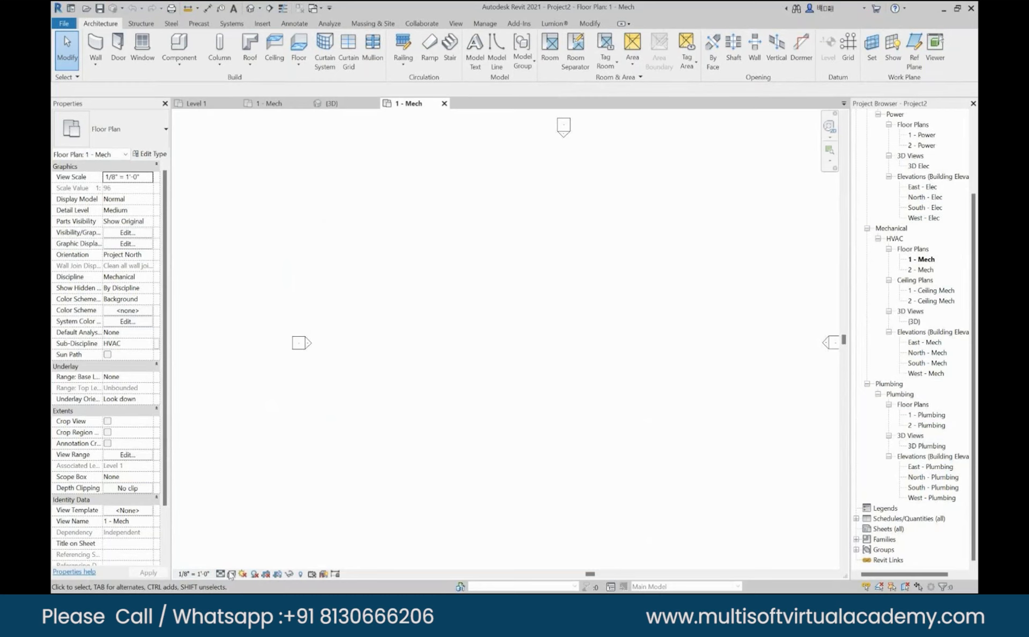
Step: Set the 1 - Mech floor plan's detail level to Fine and its visual style to Hidden Line
left_click(220, 573)
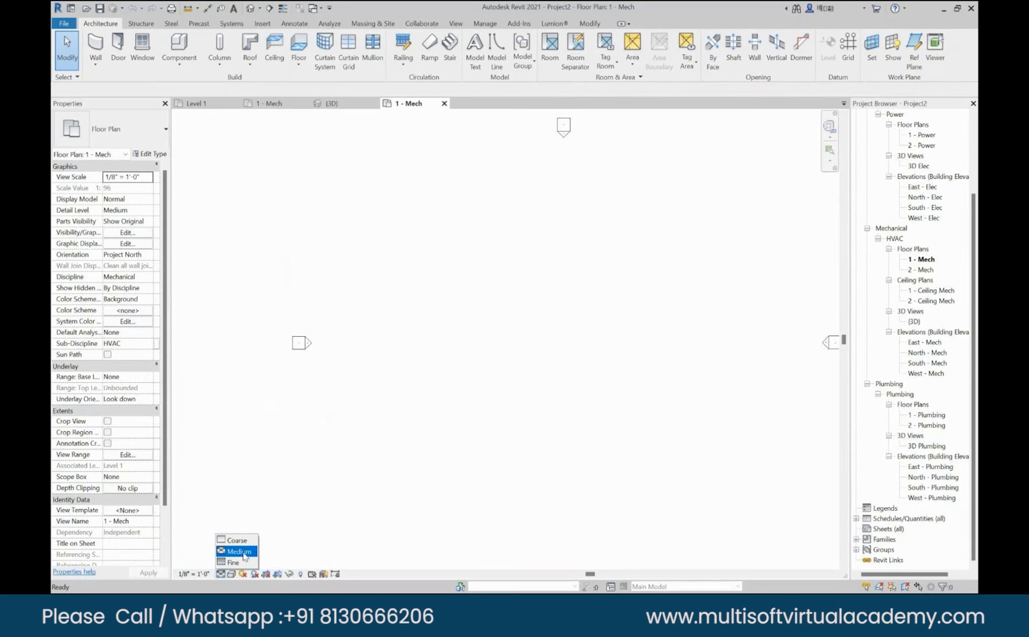
left_click(239, 562)
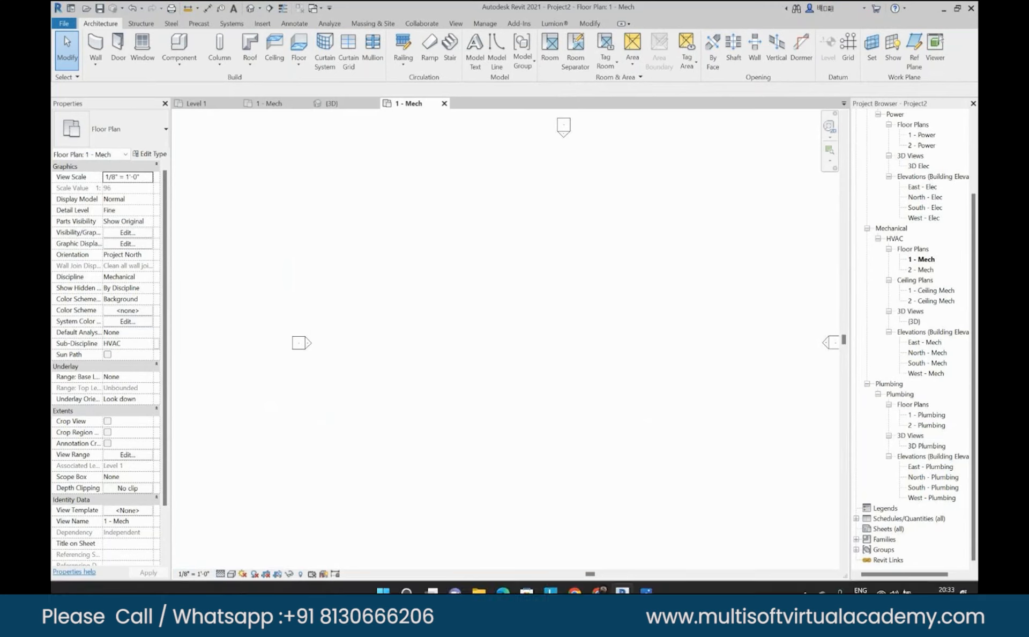
left_click(232, 574)
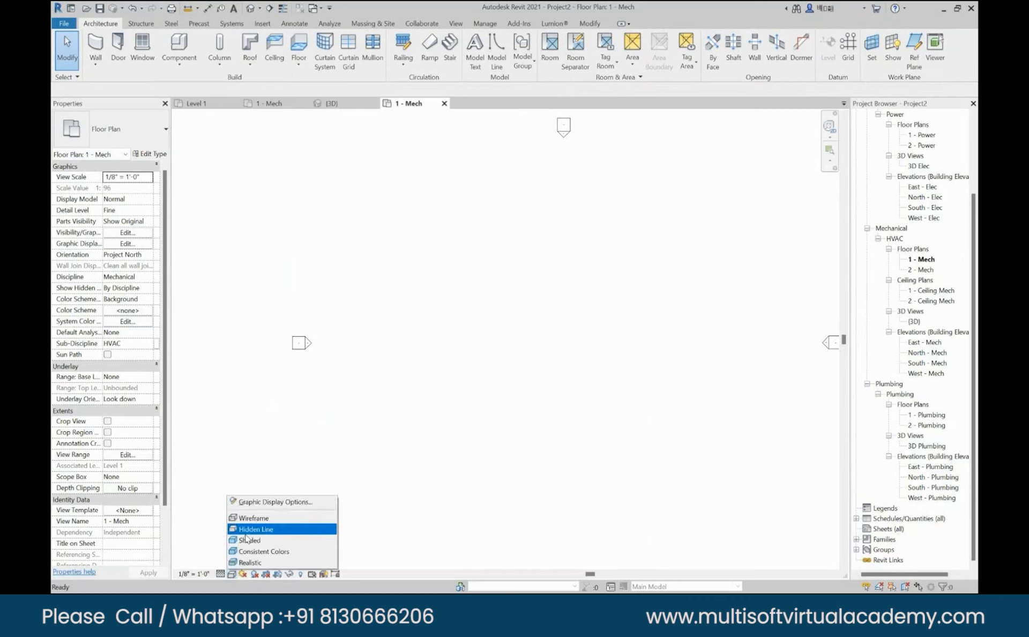
left_click(246, 533)
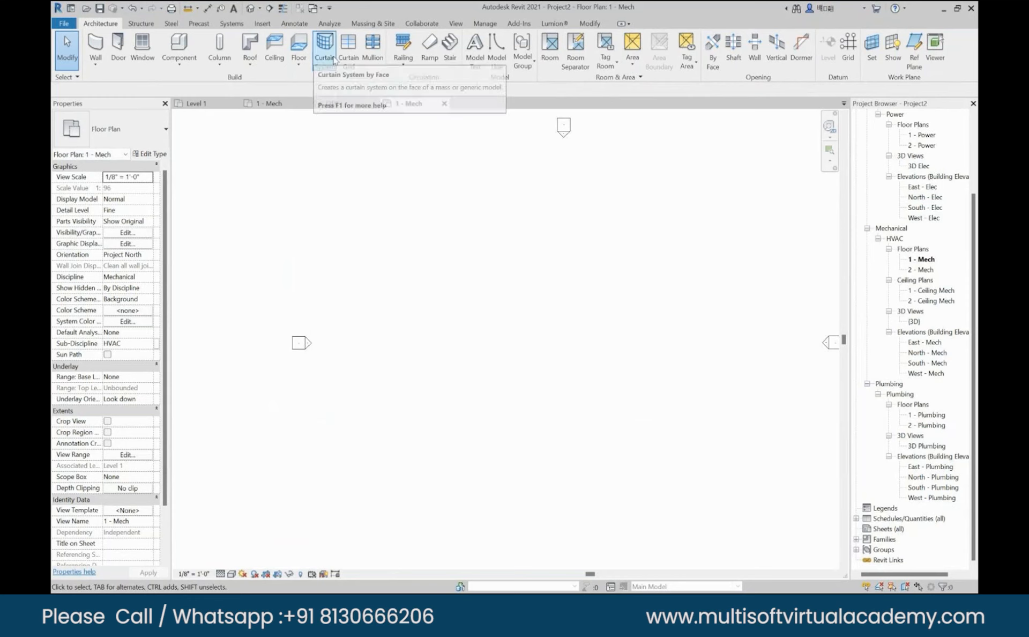
Step: Bring up the Systems tools for HVAC, piping and electrical elements
left_click(239, 24)
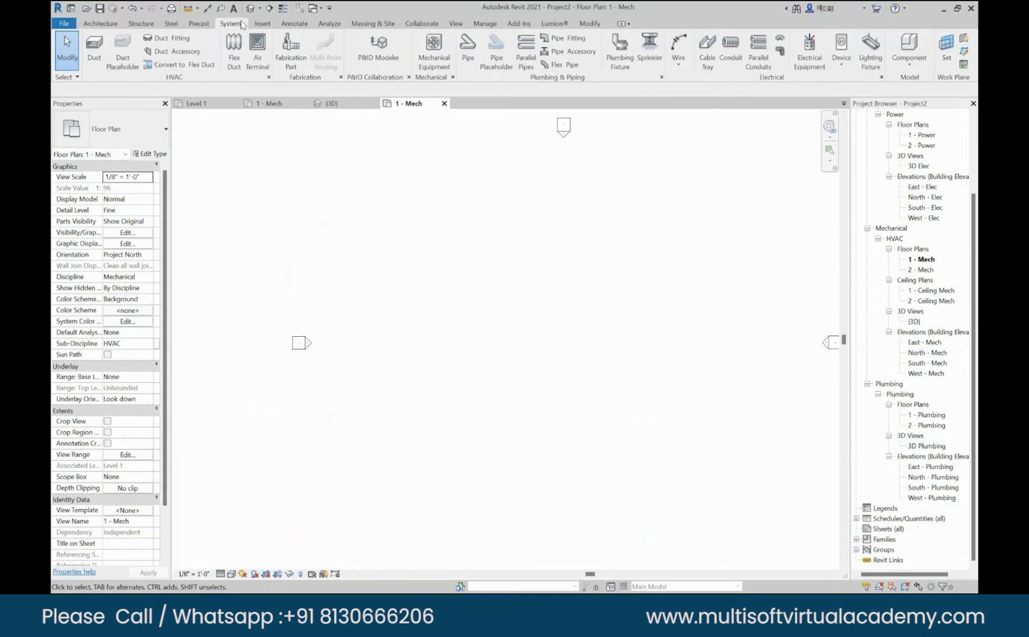